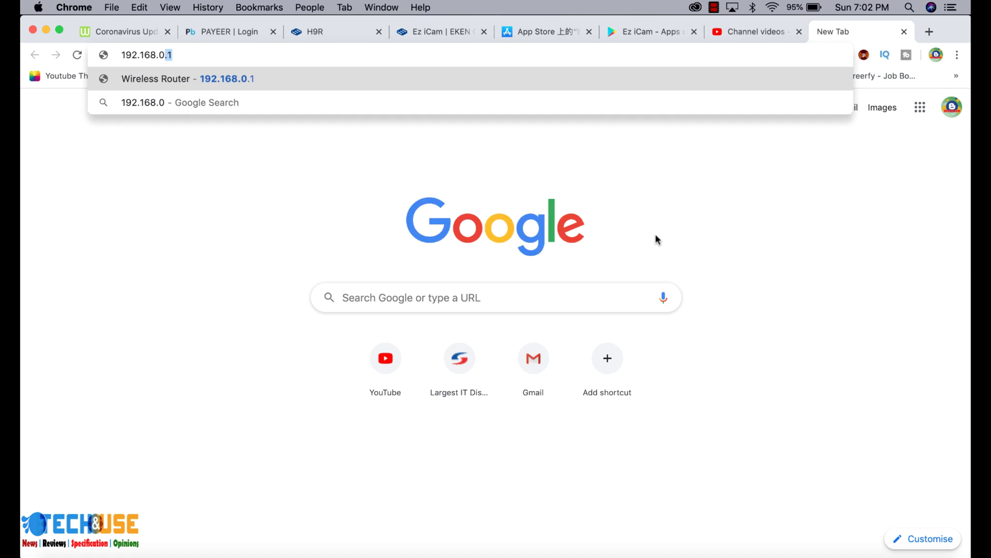
Load 192.168.0.1, note the DIR-600M login page, and show the nearby Wi-Fi networks.
type(".1")
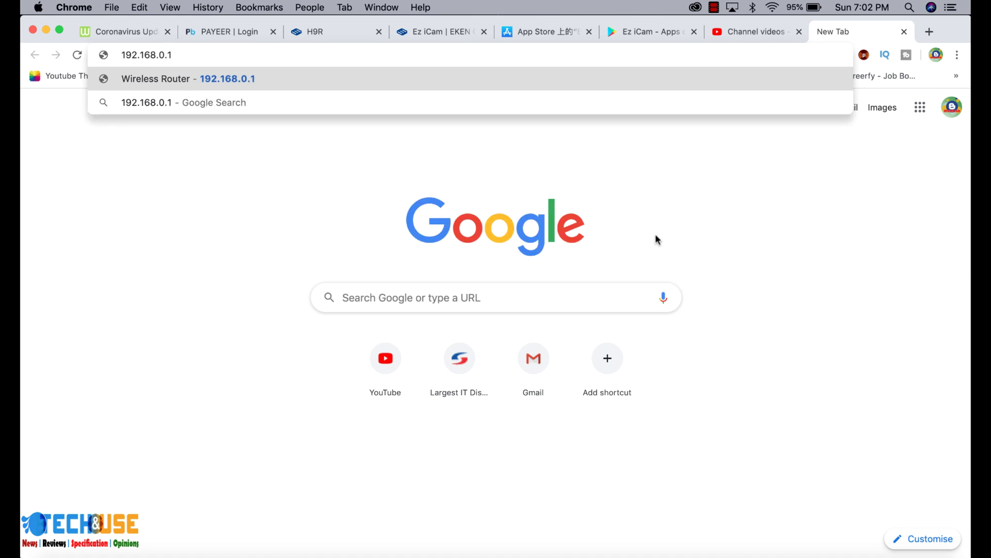
key("Return")
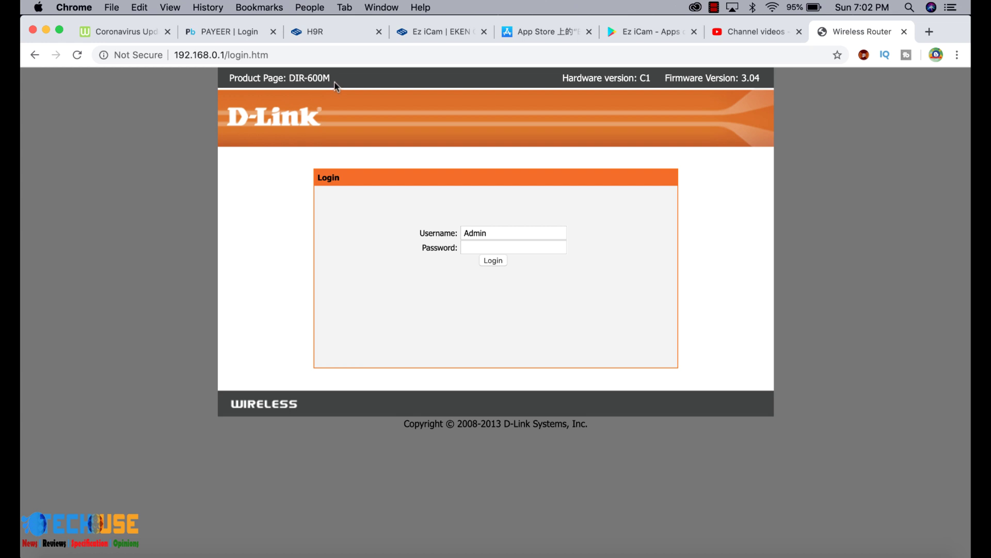
left_click_drag(334, 84, 288, 80)
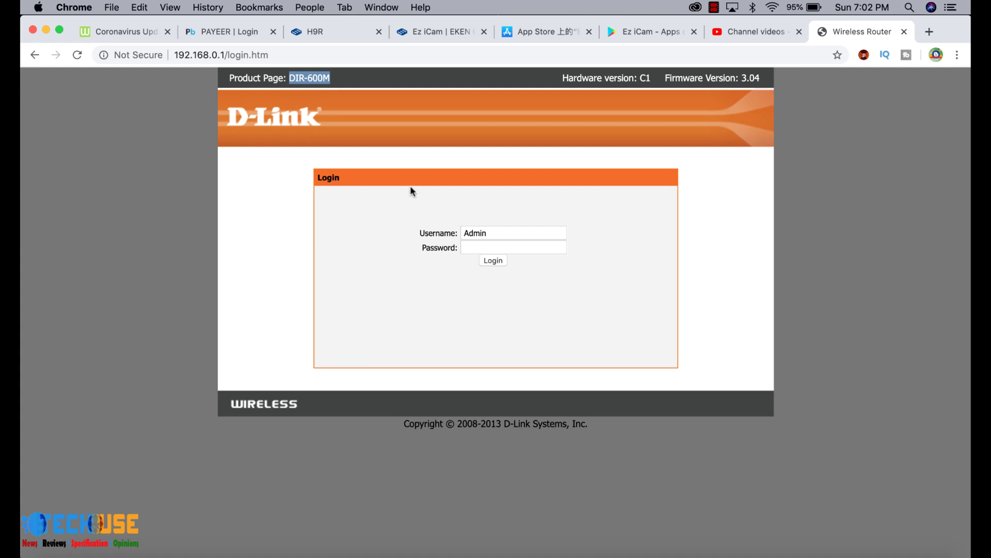
left_click(774, 8)
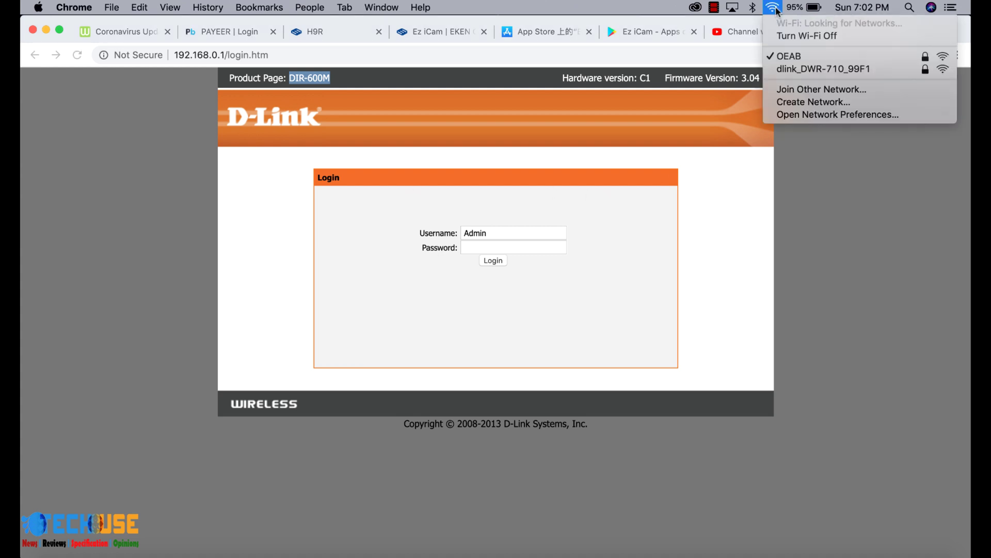
Join dlink_DWR-710_99F1 with its WPA2 password shown, then place the caret at the address end.
left_click(803, 75)
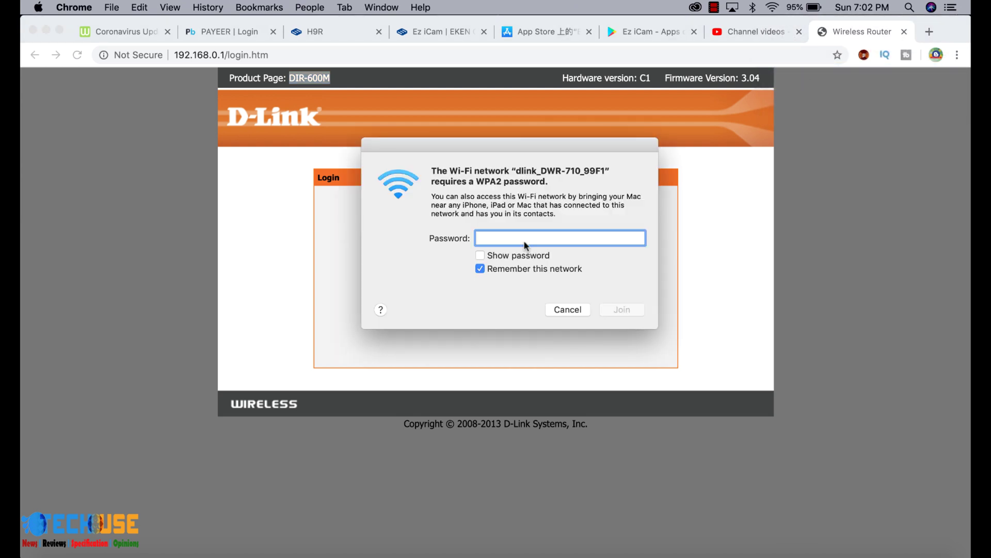
left_click(480, 256)
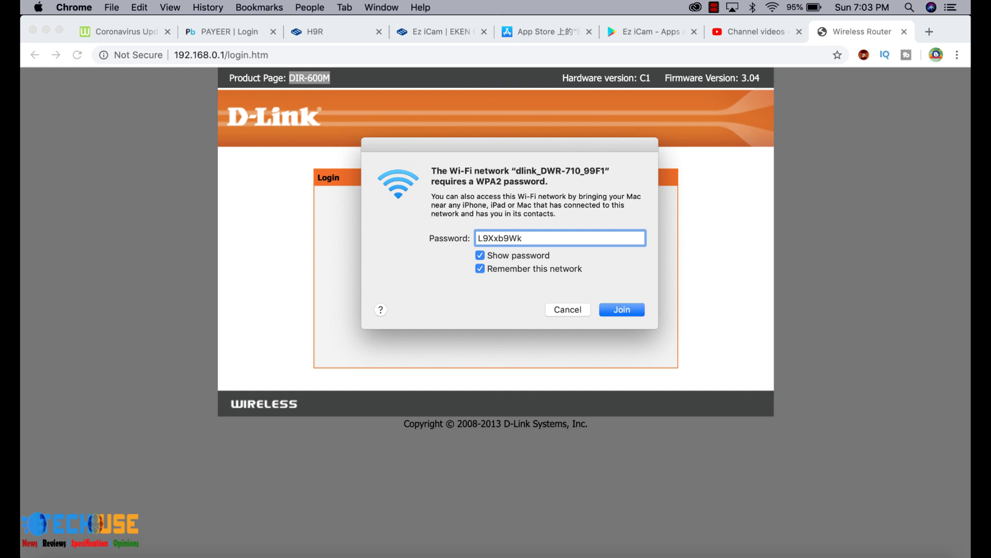
left_click(615, 312)
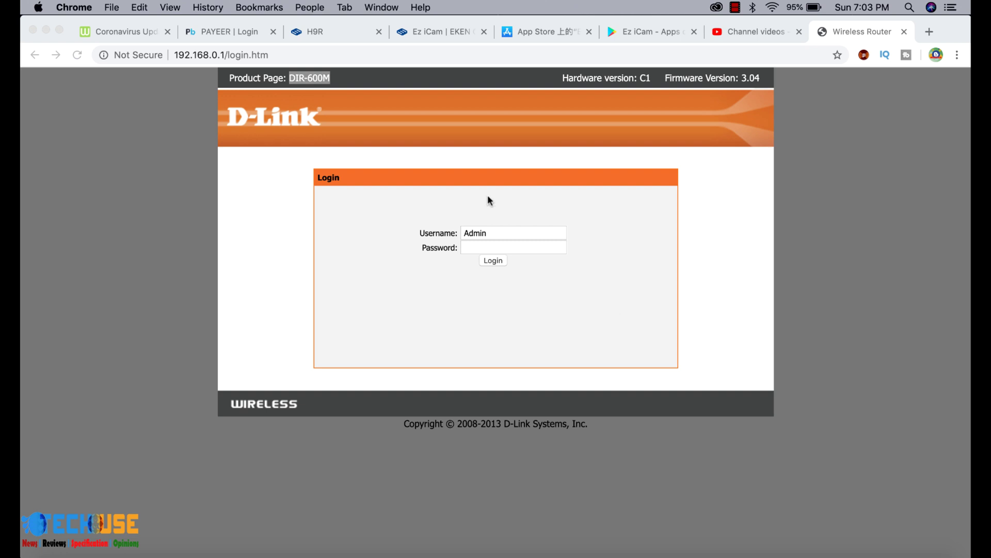
left_click(315, 55)
left_click(316, 55)
Trim the address to 192.168.0.1/, close the captive portal window, and reload the router page.
key("BackSpace")
key("BackSpace")
key("BackSpace")
key("BackSpace")
key("BackSpace")
key("BackSpace")
key("BackSpace")
key("BackSpace")
key("BackSpace")
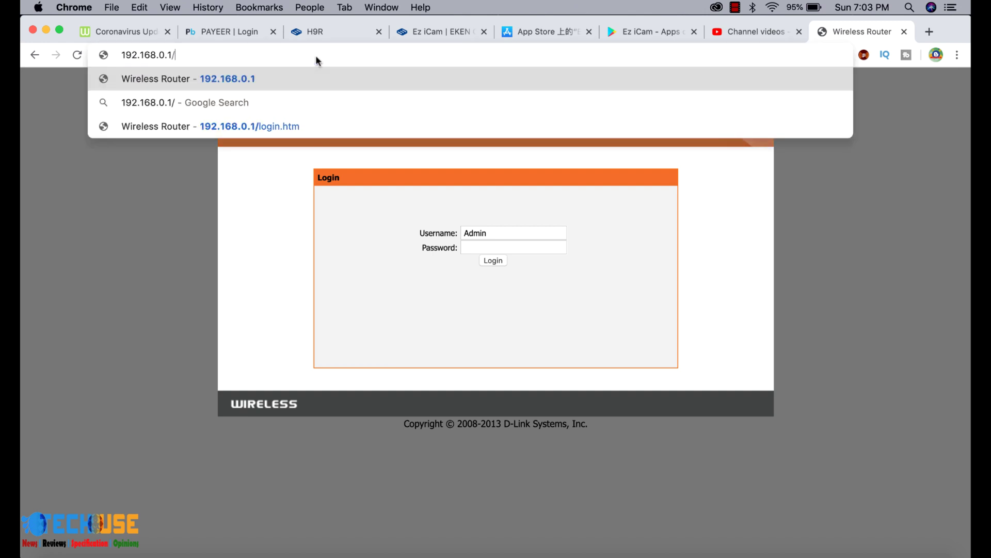
key("Return")
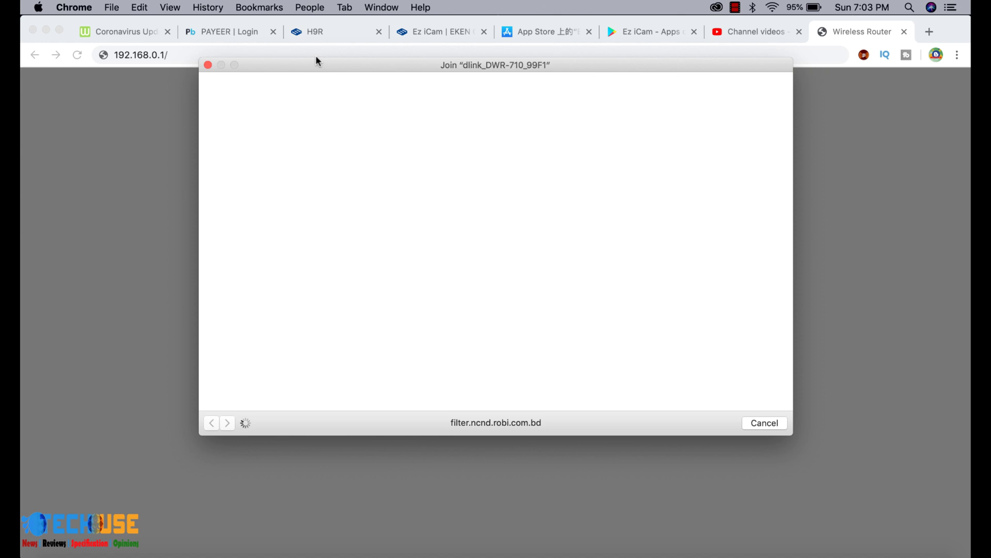
left_click(208, 66)
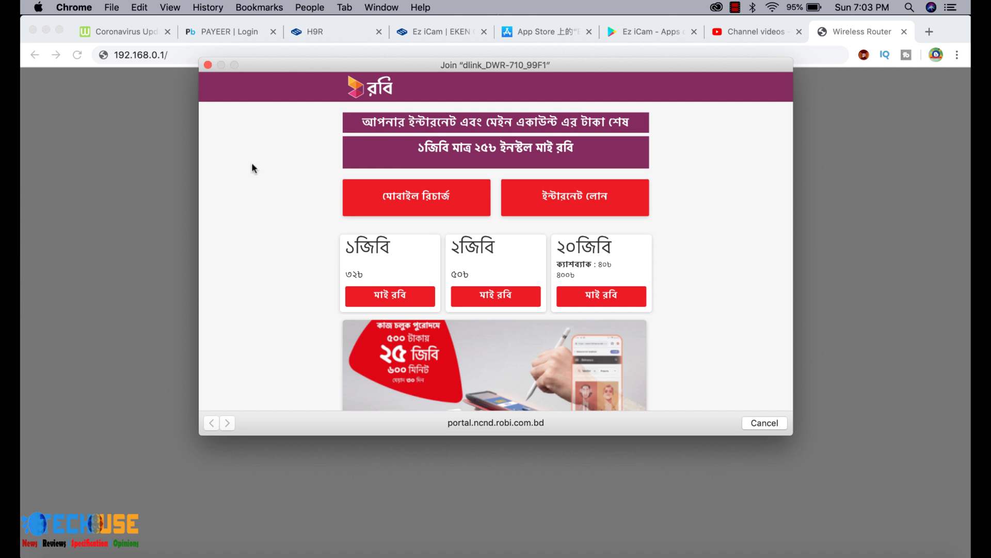
left_click(208, 65)
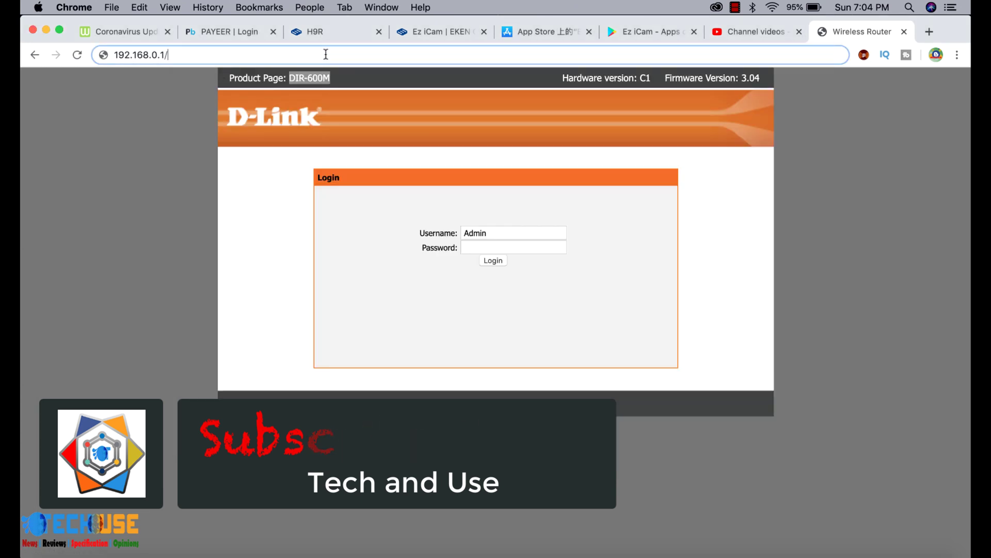
key("Return")
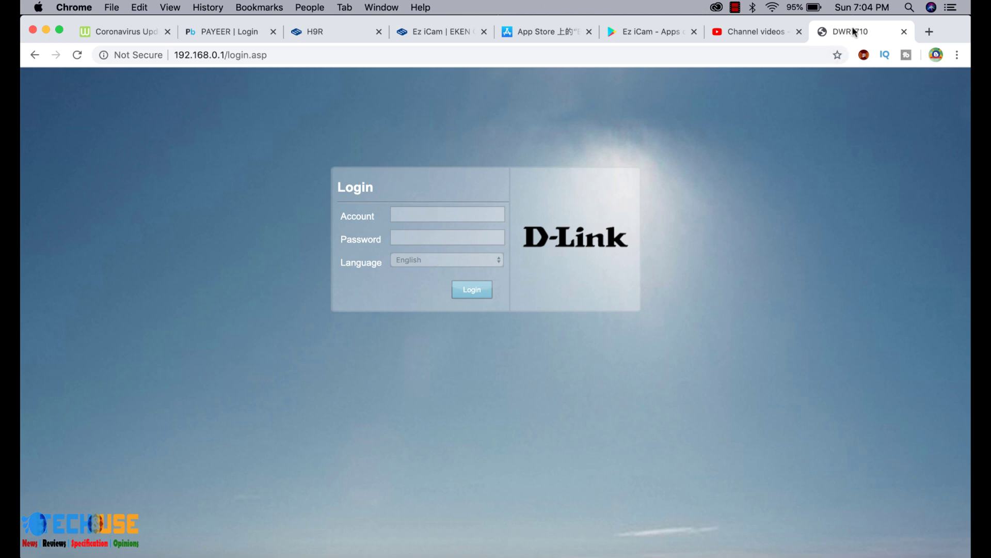
Log in to the DWR-710 web manager with the account name admin.
left_click(413, 214)
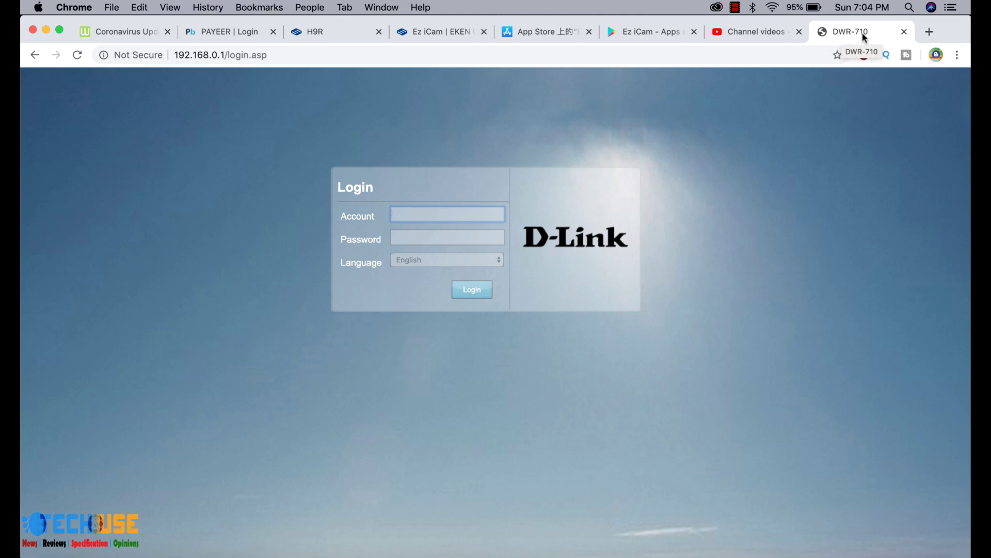
type("admin")
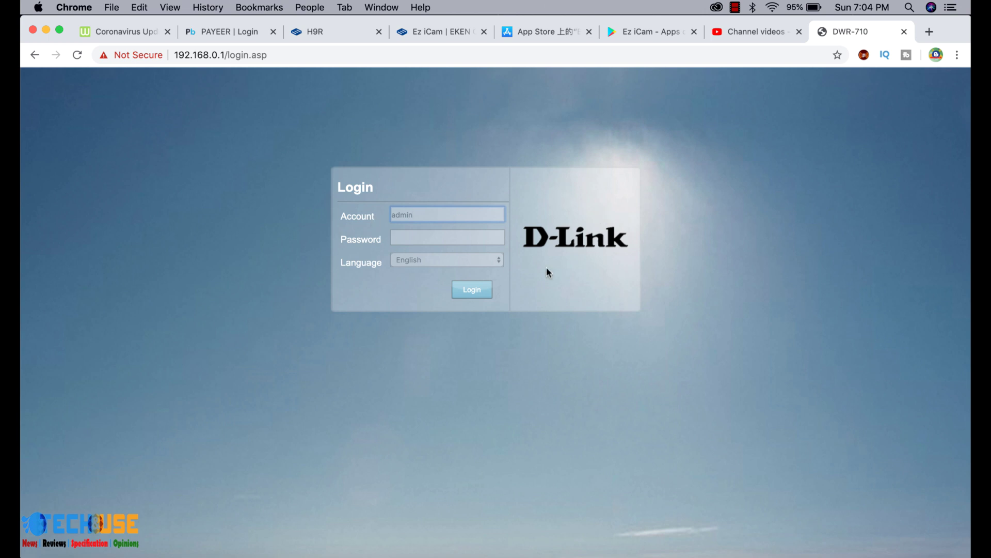
left_click(484, 295)
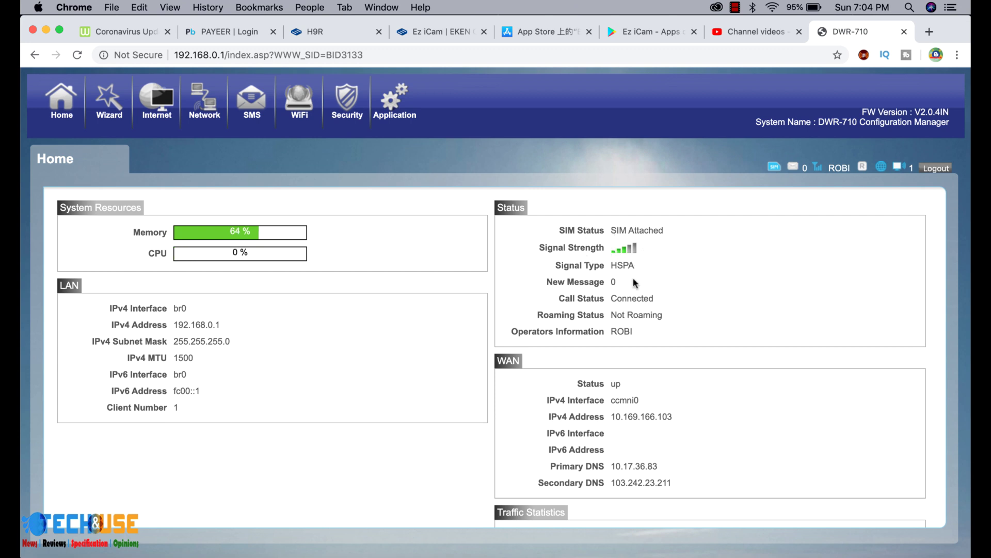
Go through SMS to the WiFi Basic settings page for SSID dlink_DWR-710_99F1.
double_click(622, 331)
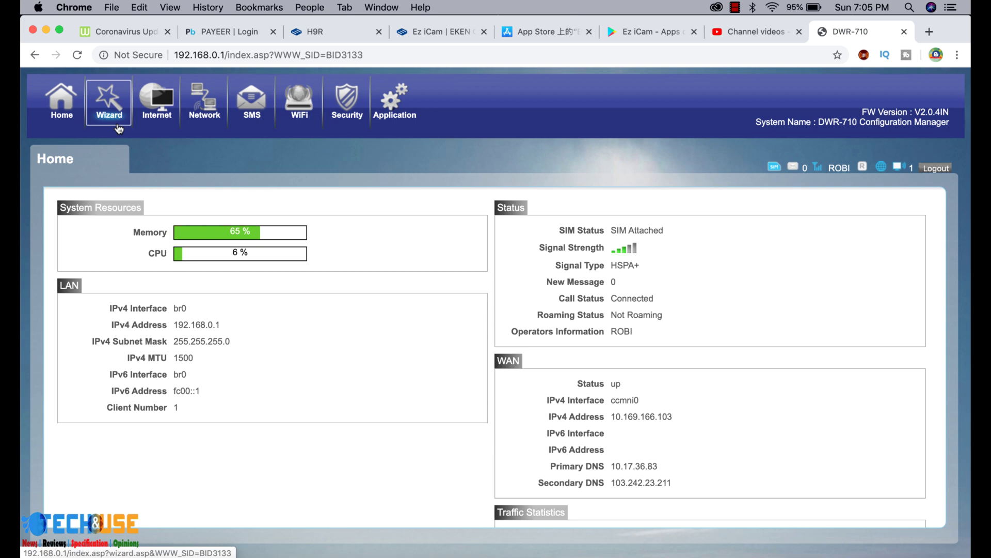
left_click(251, 106)
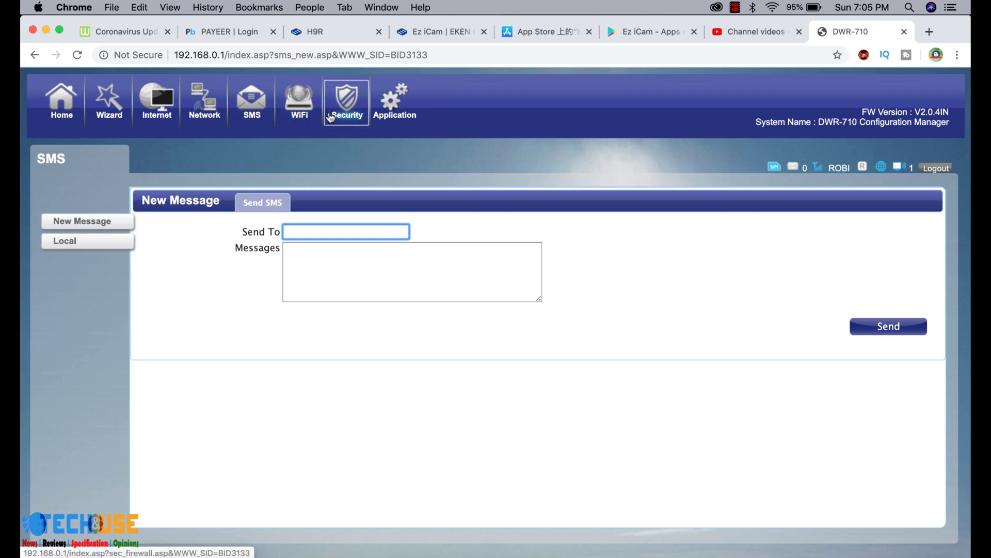
left_click(300, 109)
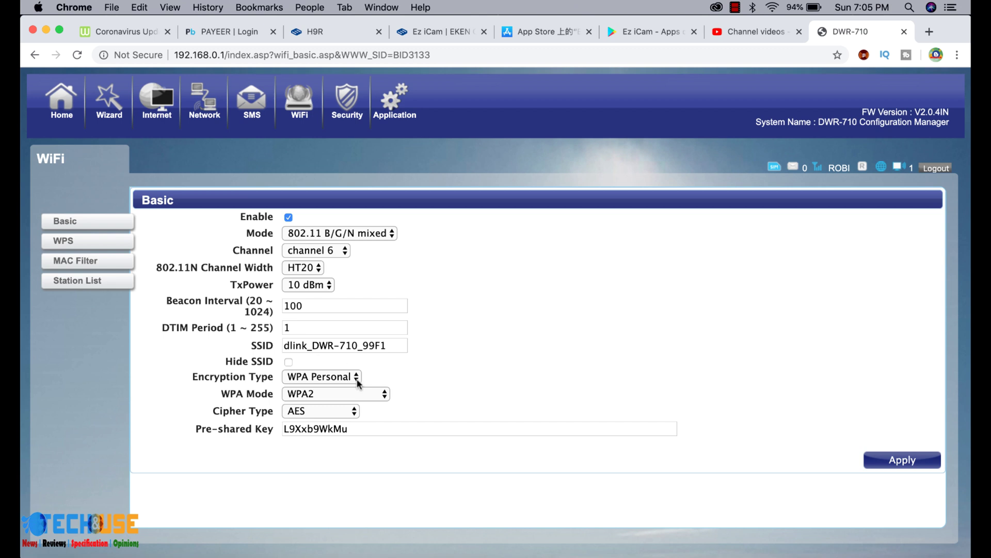
Rename the Wi-Fi SSID to 'Tech and Use'.
left_click(362, 428)
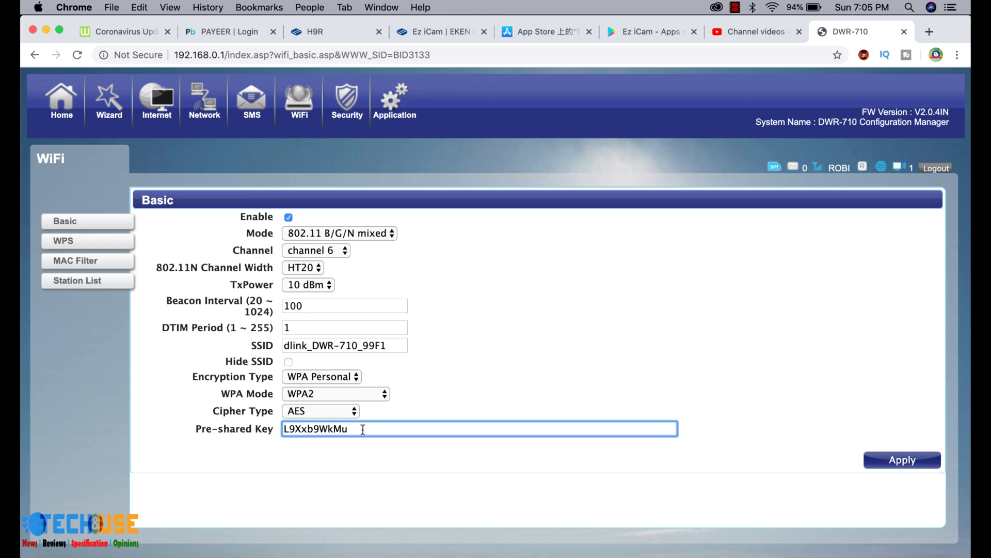
left_click_drag(363, 429, 286, 431)
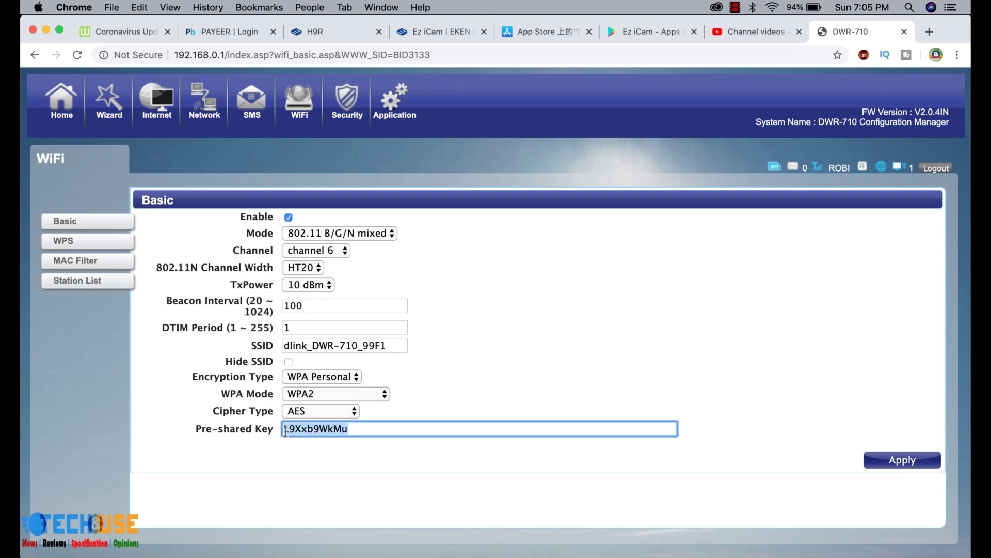
left_click(396, 349)
triple_click(396, 349)
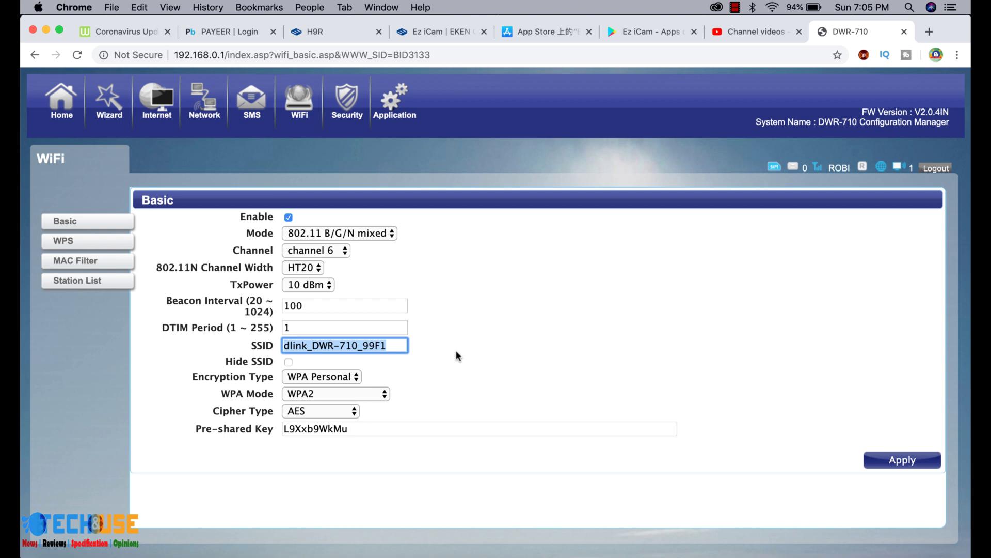
type("Tech ")
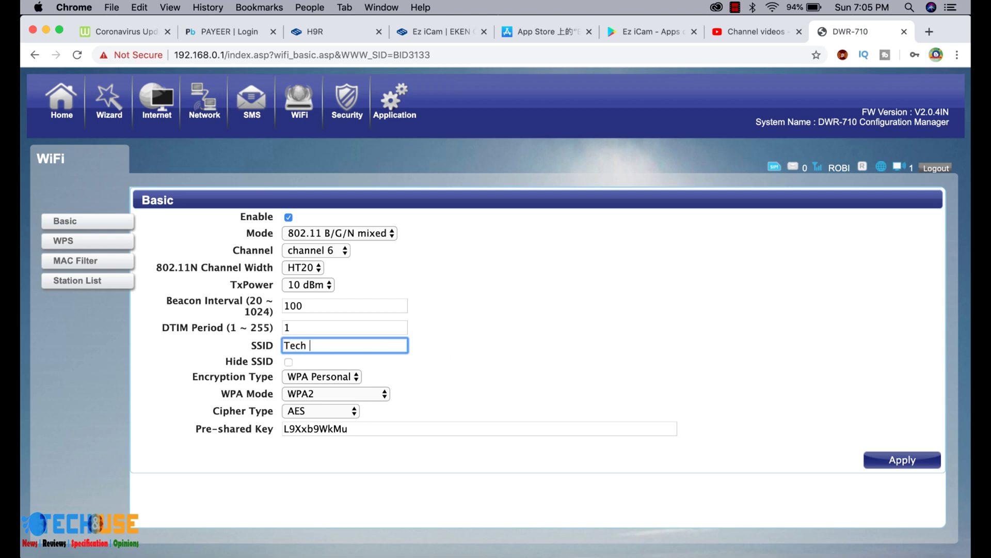
type("and Use")
Replace the pre-shared key with a new one and dismiss the network sign-in window.
left_click(379, 429)
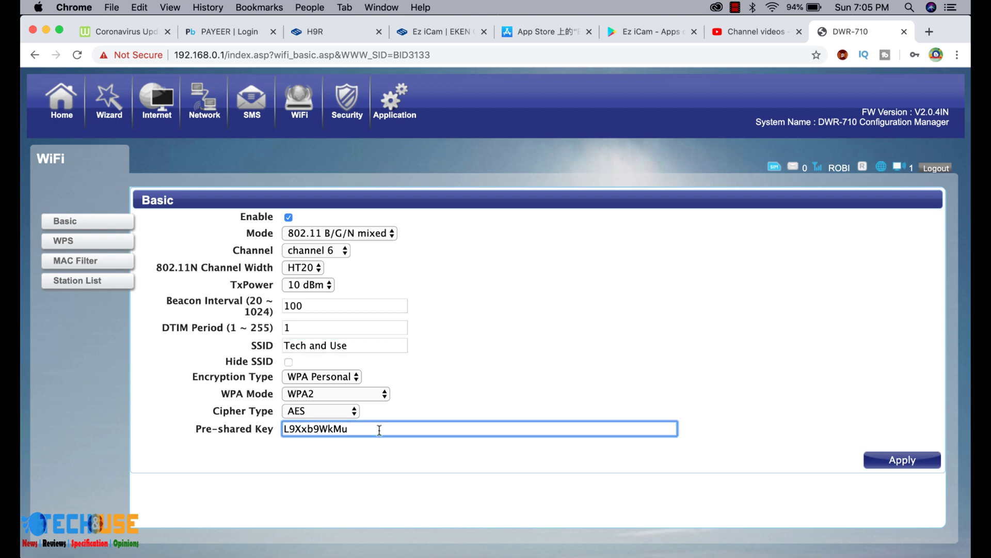
key("super+a")
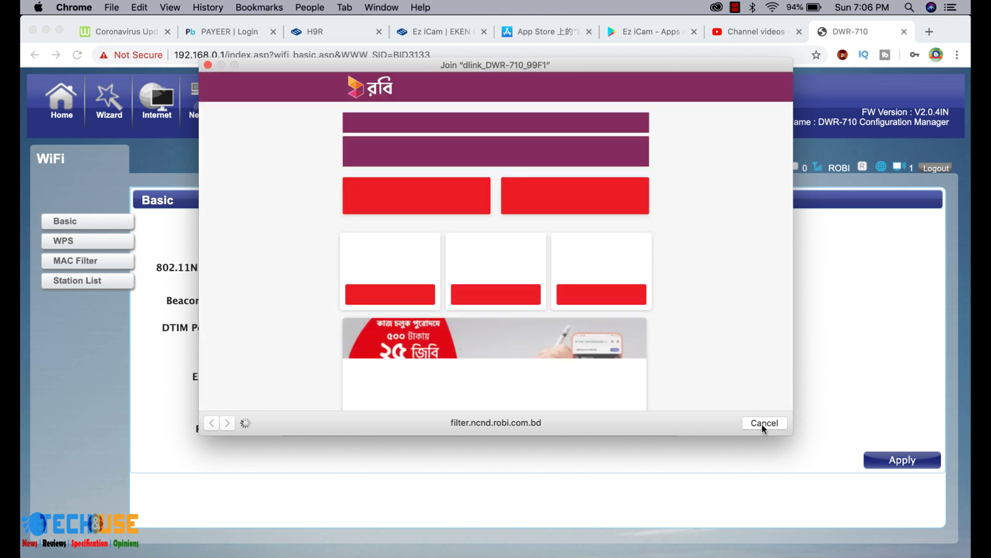
left_click(761, 424)
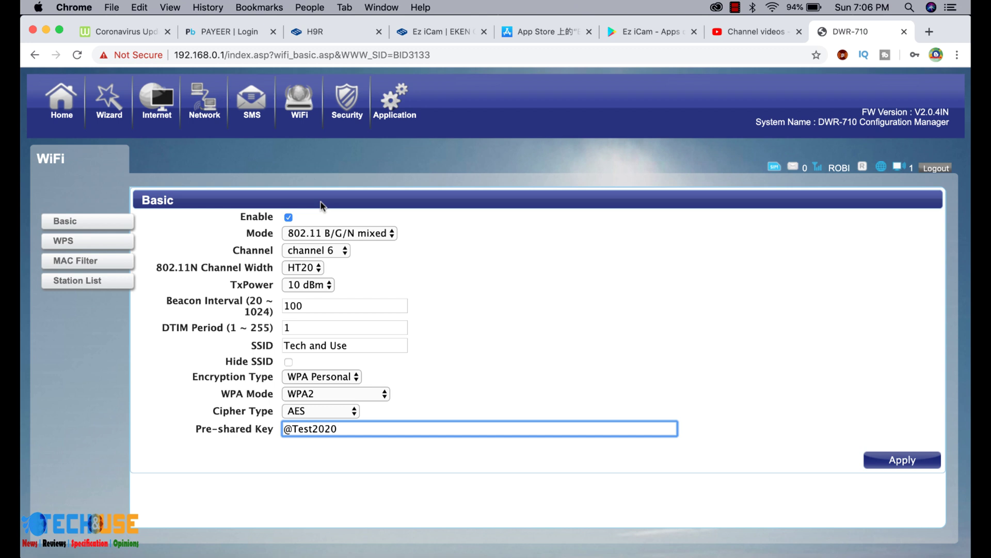
Return Home, decline saving the password in Chrome, and open the Internet Connection page.
left_click(912, 170)
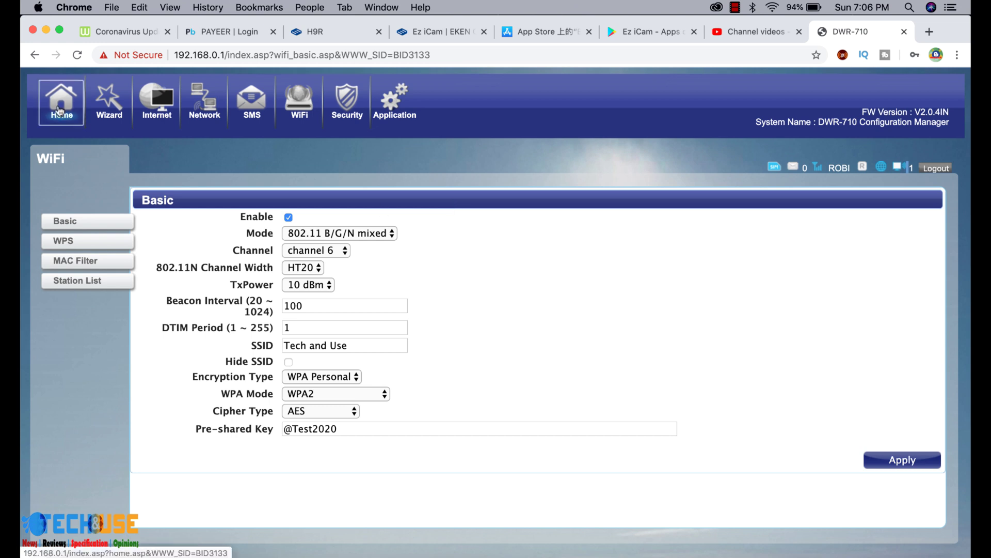
left_click(78, 115)
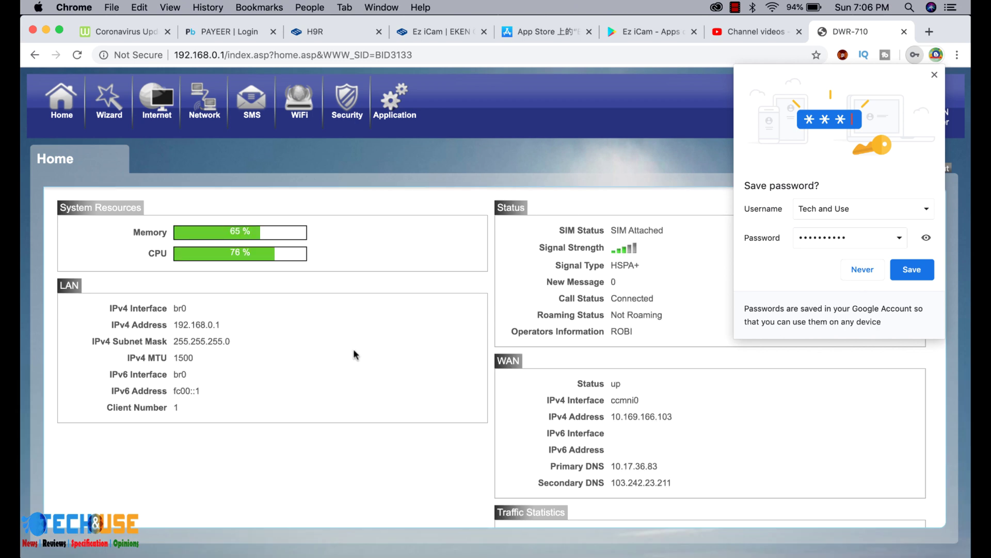
left_click(863, 269)
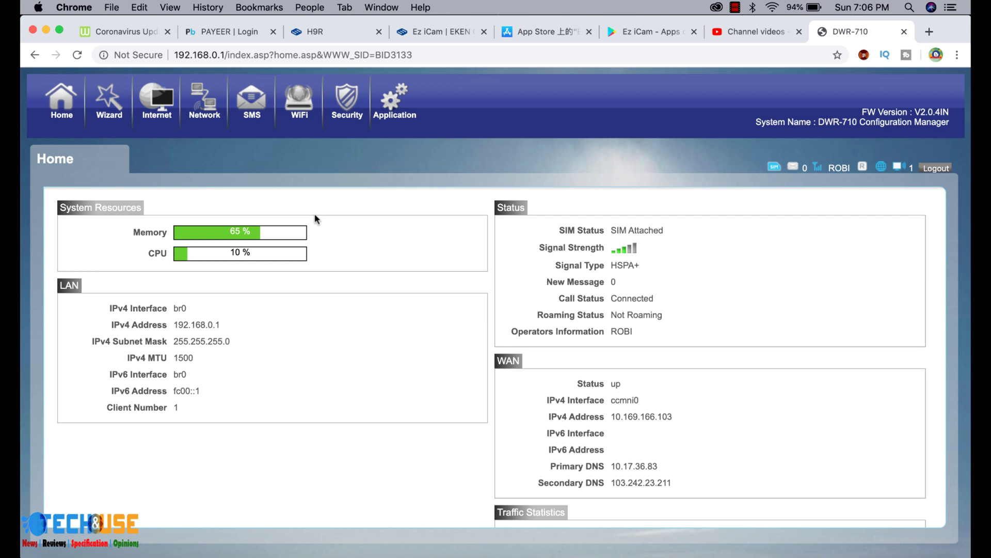
left_click(163, 113)
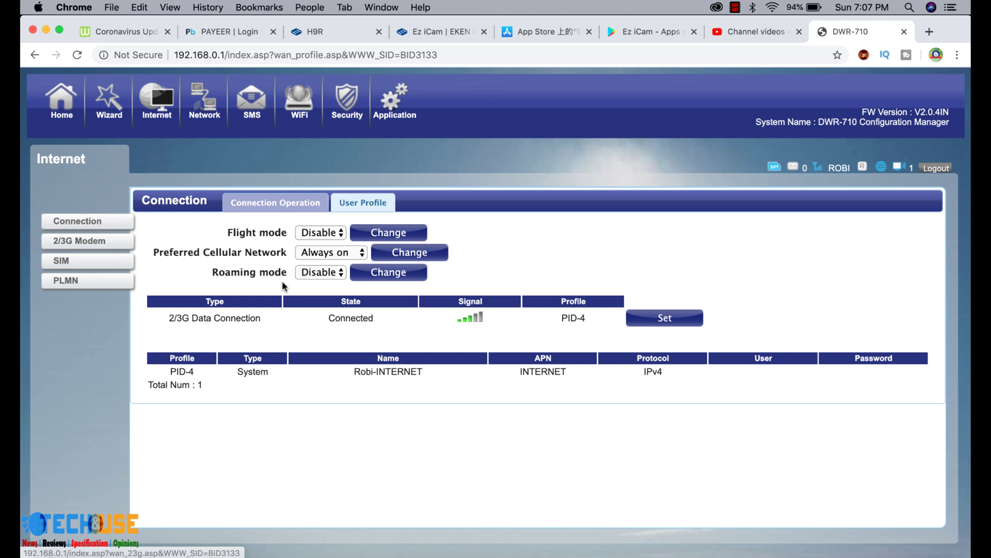
Set the 2/3G Modem Network Type to 3G Only, then return to Home.
left_click(84, 247)
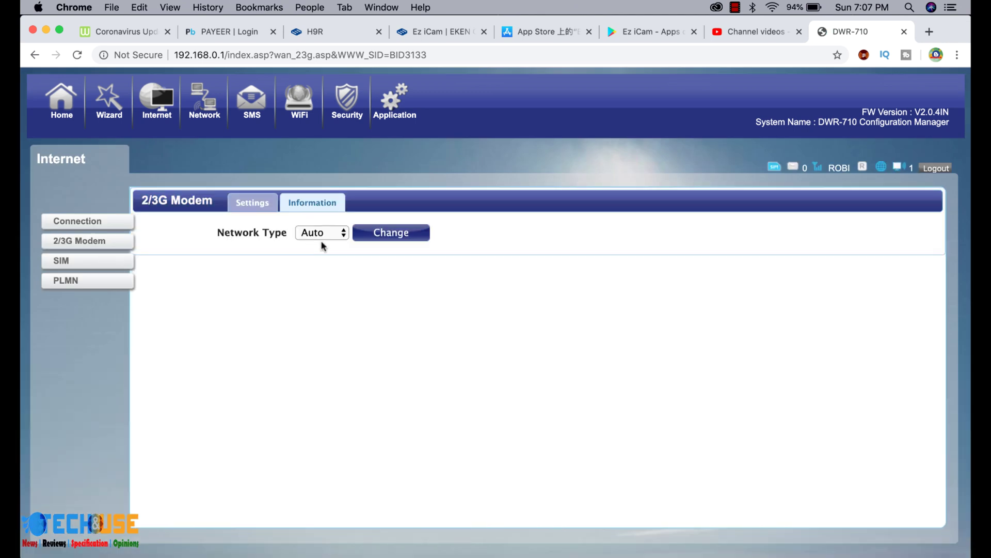
left_click(339, 232)
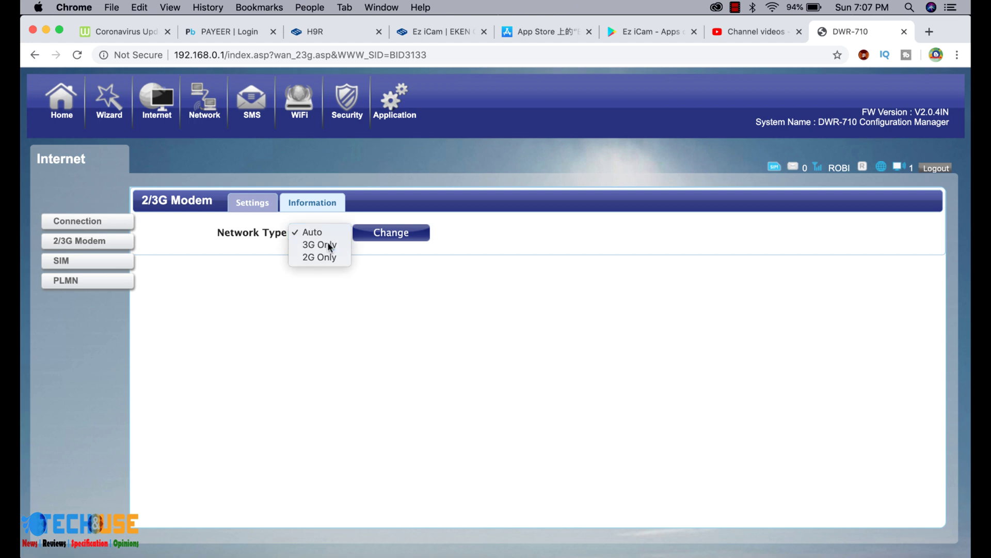
left_click(330, 245)
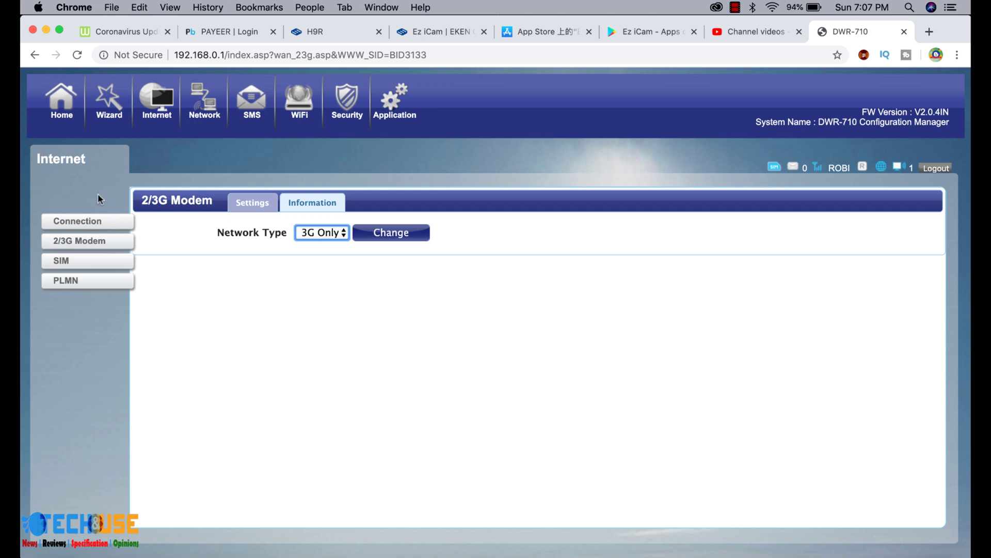
left_click(68, 118)
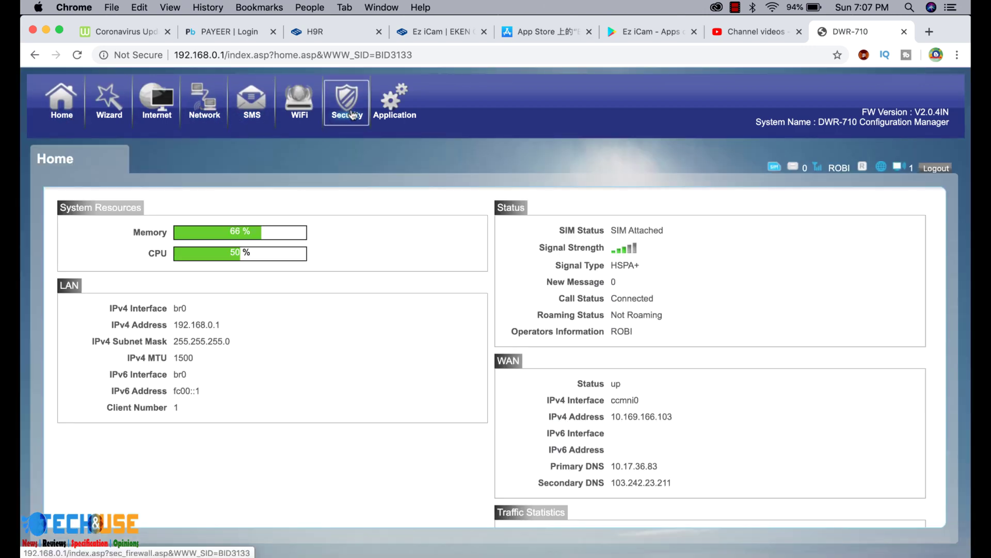
Check Security and Home, glance at the Wi-Fi list, then load Google in a new tab.
left_click(353, 115)
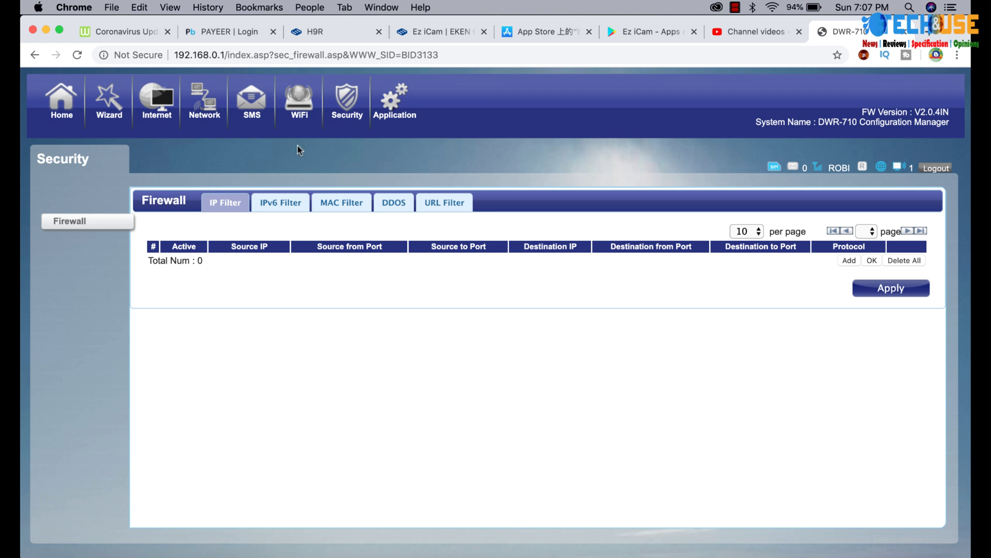
left_click(80, 110)
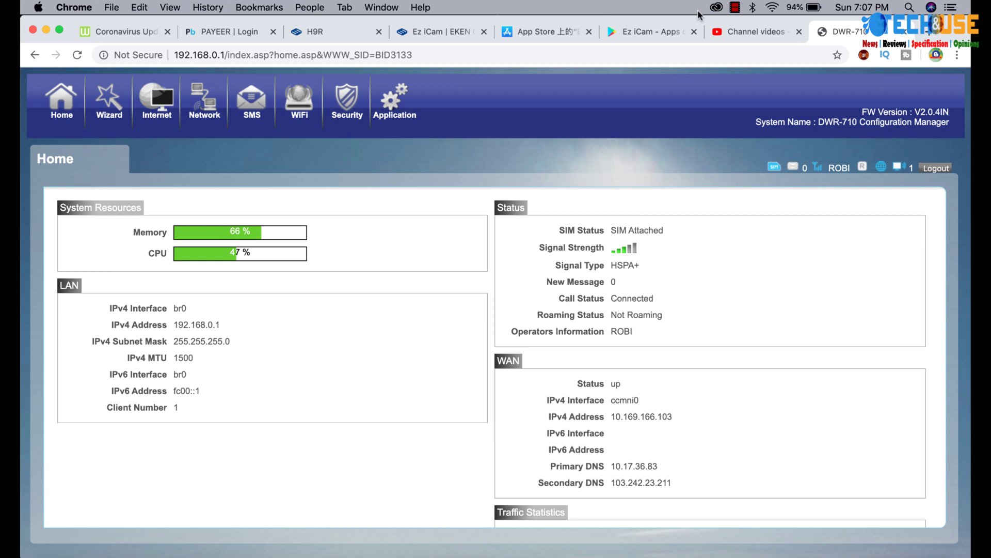
left_click(772, 7)
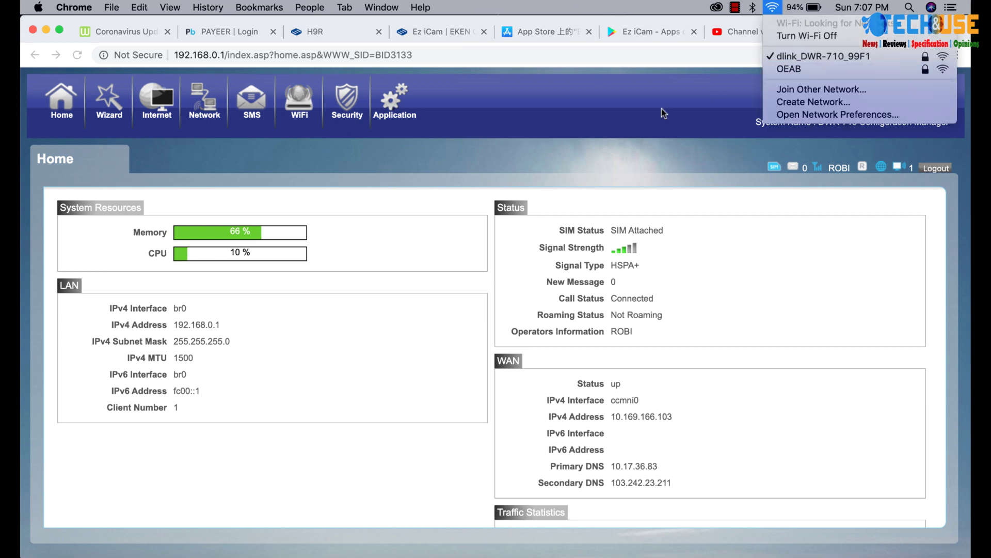
left_click(909, 57)
left_click(921, 34)
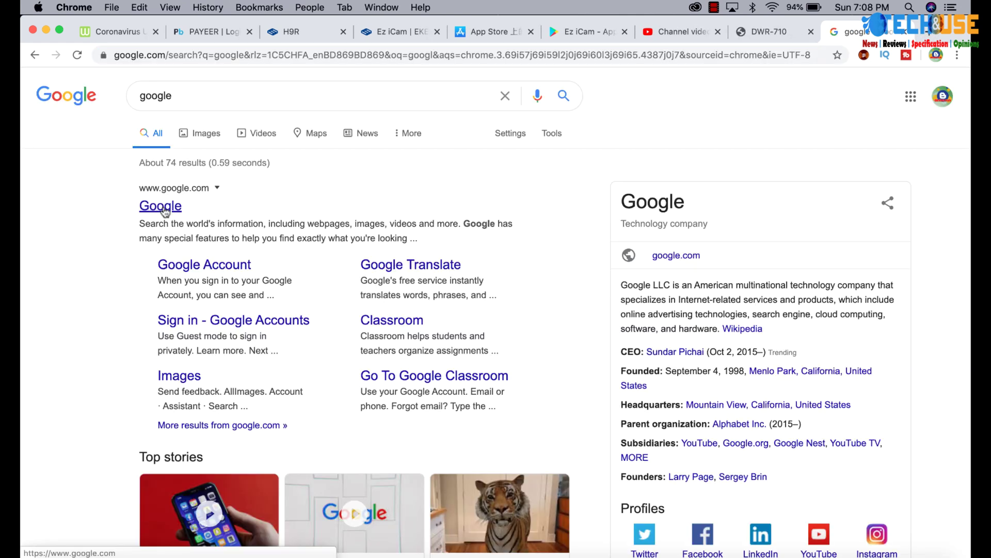
left_click(163, 207)
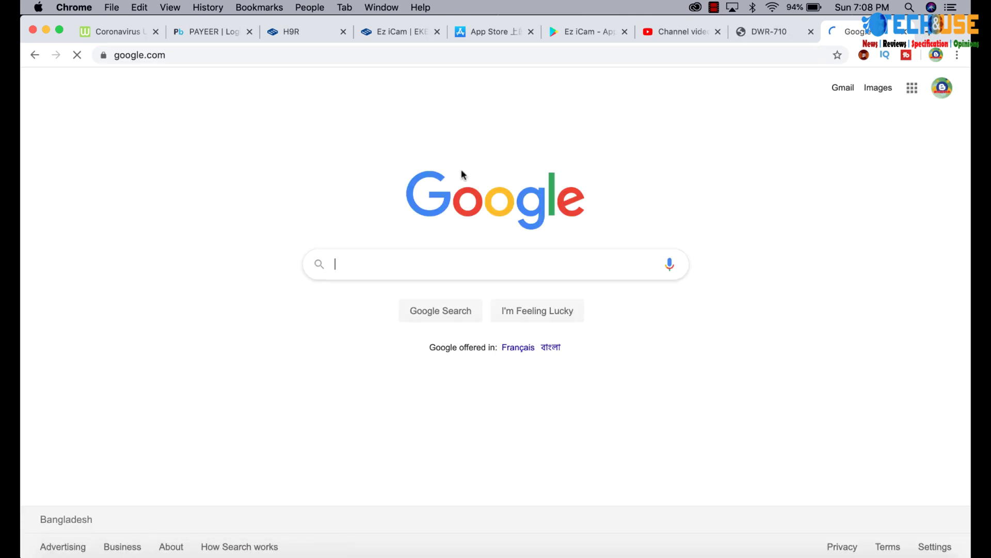